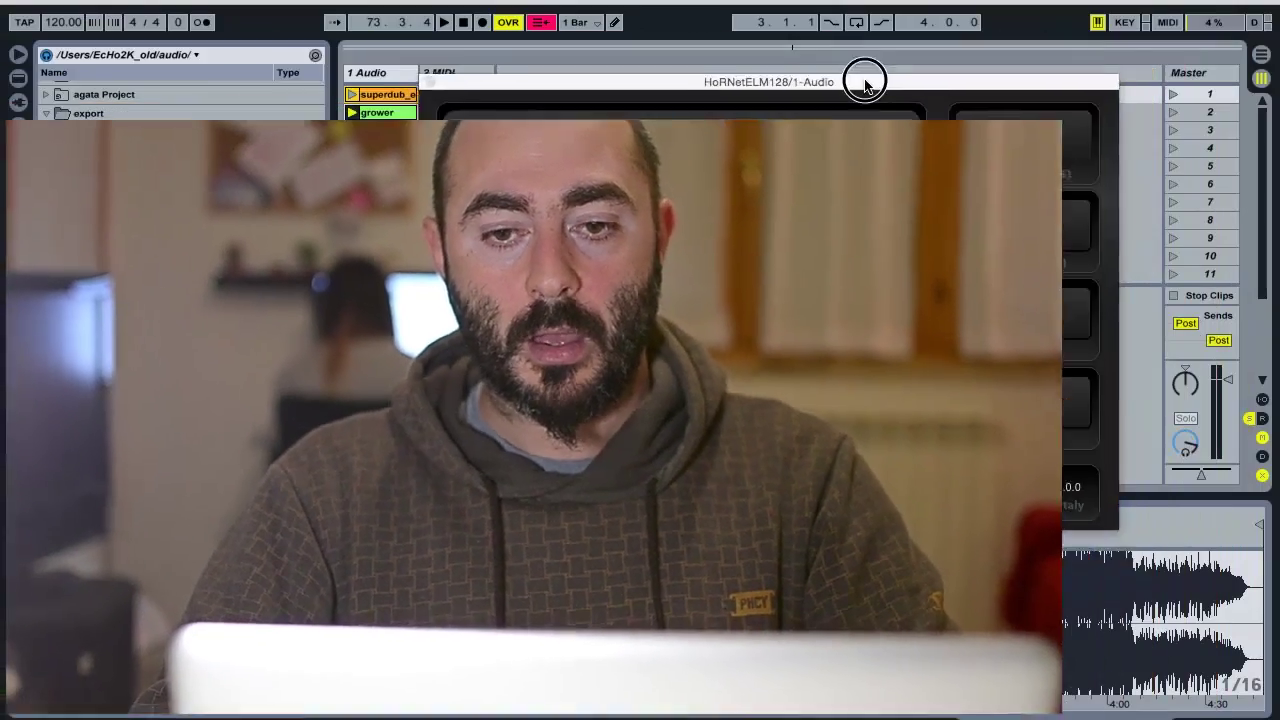
# Compare the waveforms of the superdub and grower clips on the 1 Audio track, with superdub left selected.
pyautogui.moveTo(863, 77)
pyautogui.mouseDown()
pyautogui.moveTo(880, 117)
pyautogui.moveTo(877, 86)
pyautogui.mouseUp()
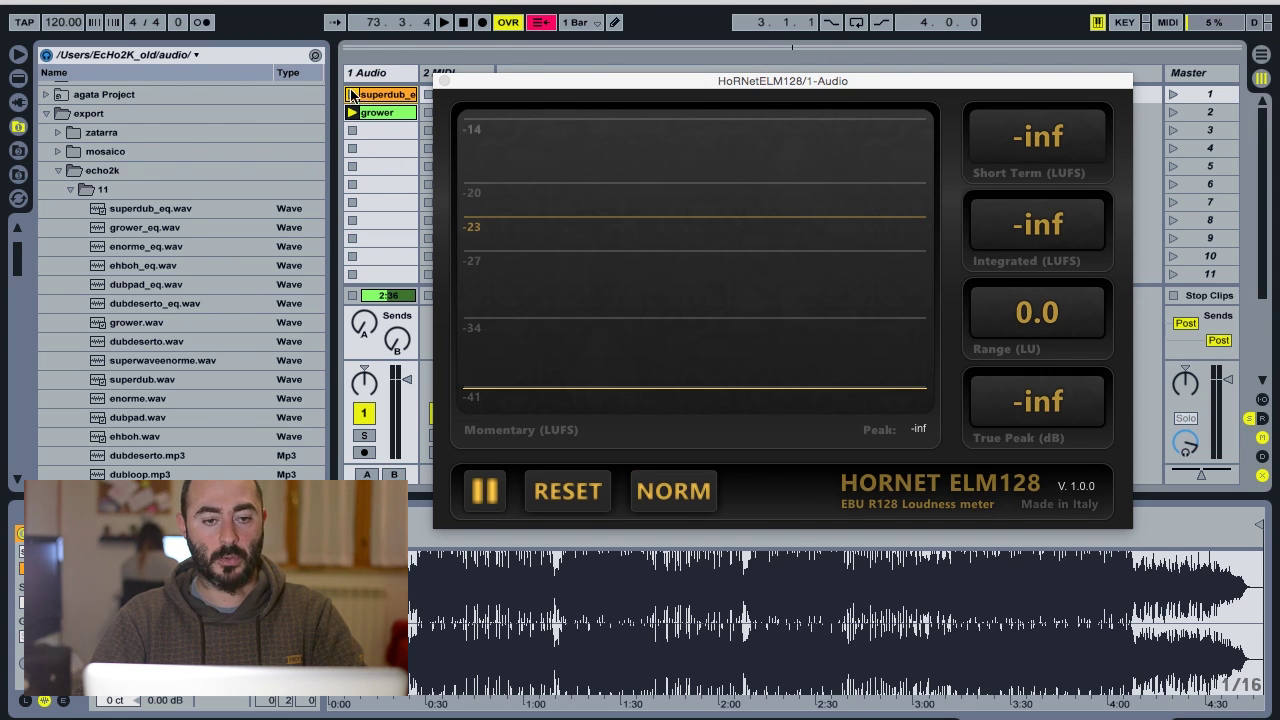
pyautogui.click(380, 92)
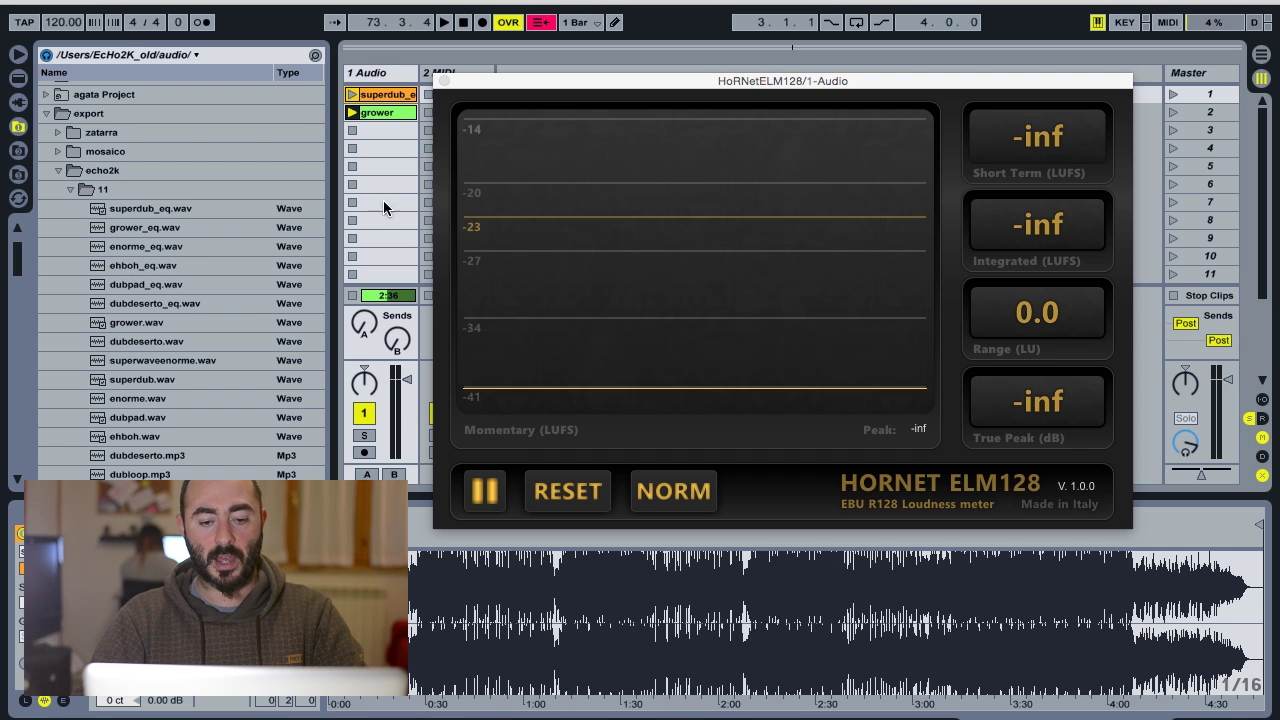
pyautogui.click(375, 114)
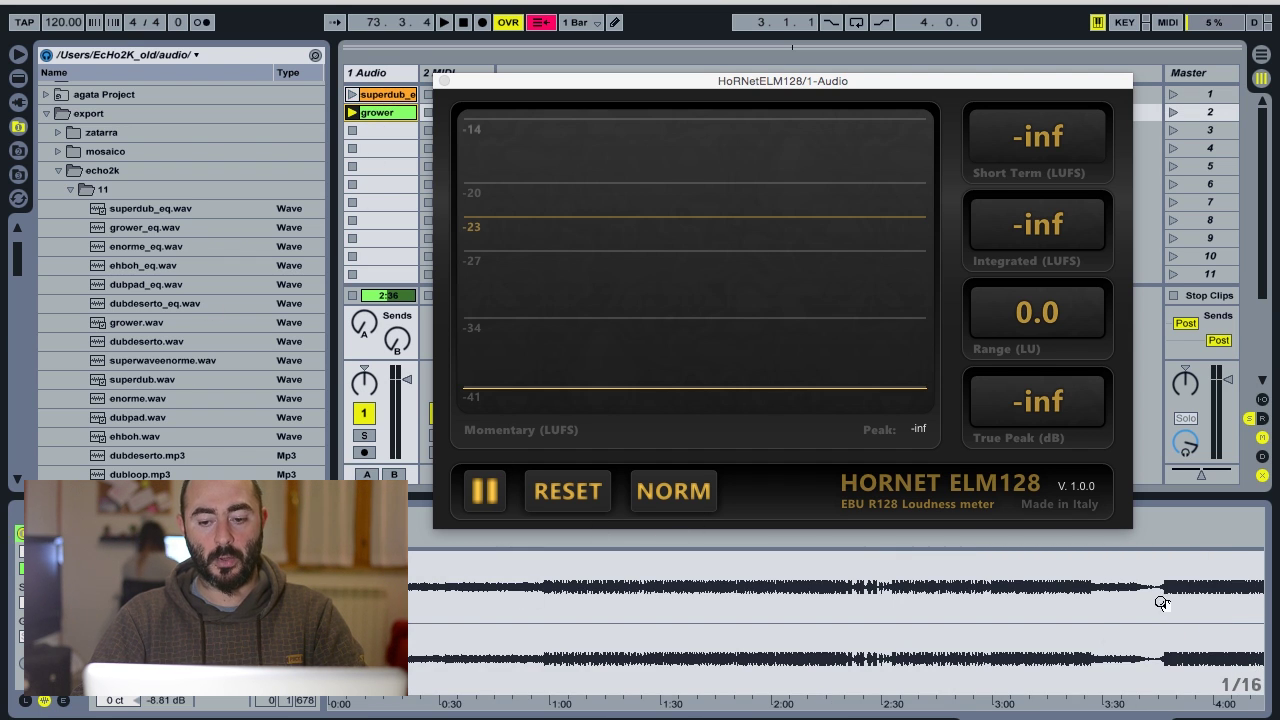
pyautogui.click(383, 94)
pyautogui.moveTo(557, 83); pyautogui.dragTo(543, 80)
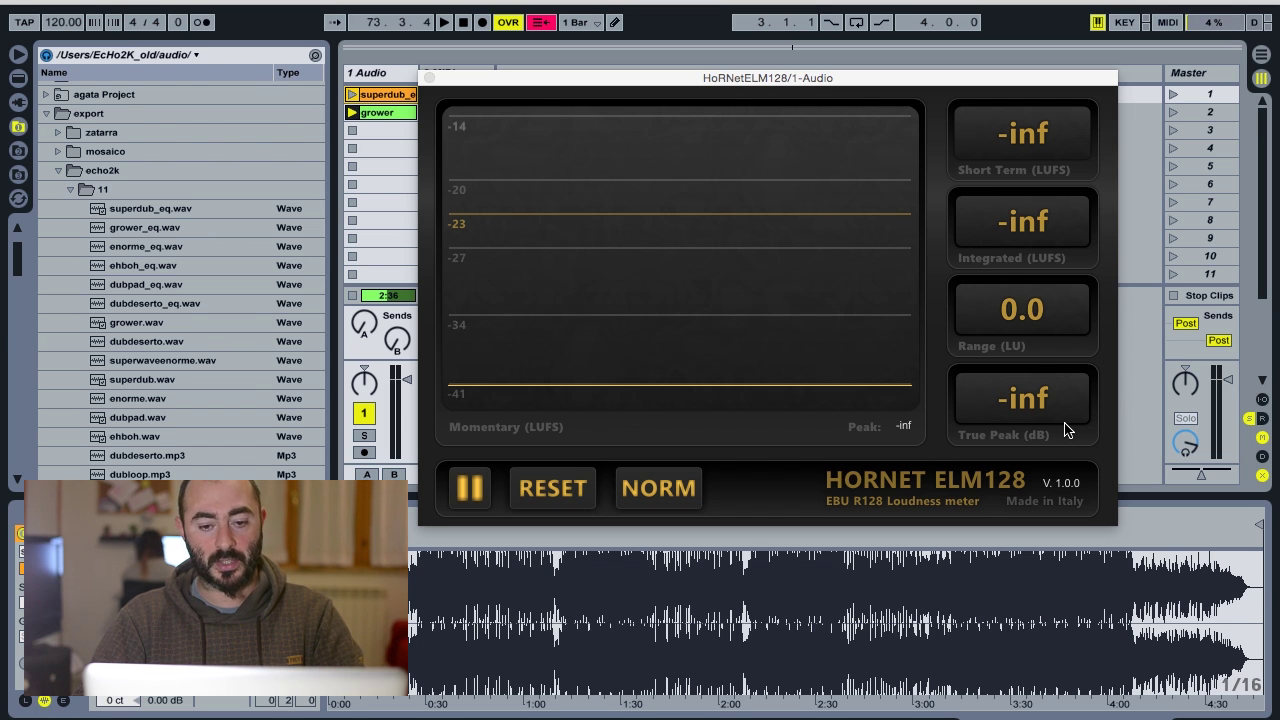
# Play the superdub clip to measure its loudness in HoRNet ELM128, and pause the meter and playback.
pyautogui.moveTo(789, 78); pyautogui.dragTo(796, 68)
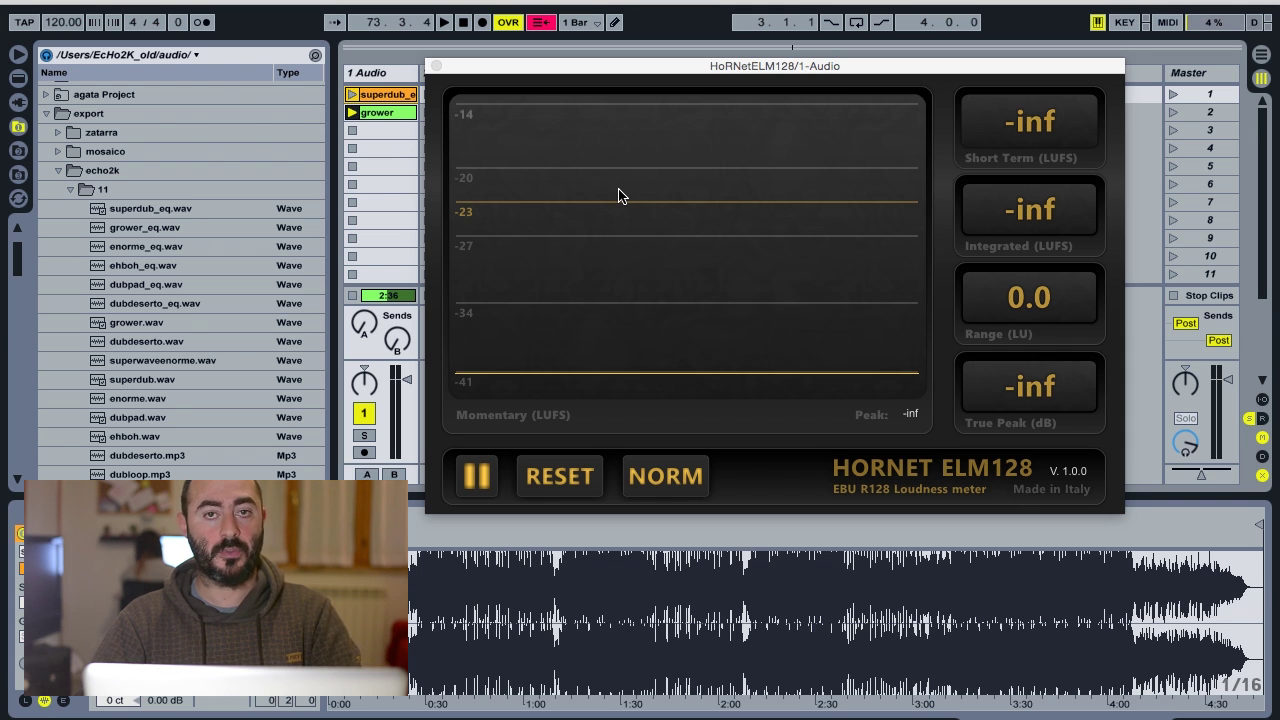
pyautogui.moveTo(638, 65); pyautogui.dragTo(638, 58)
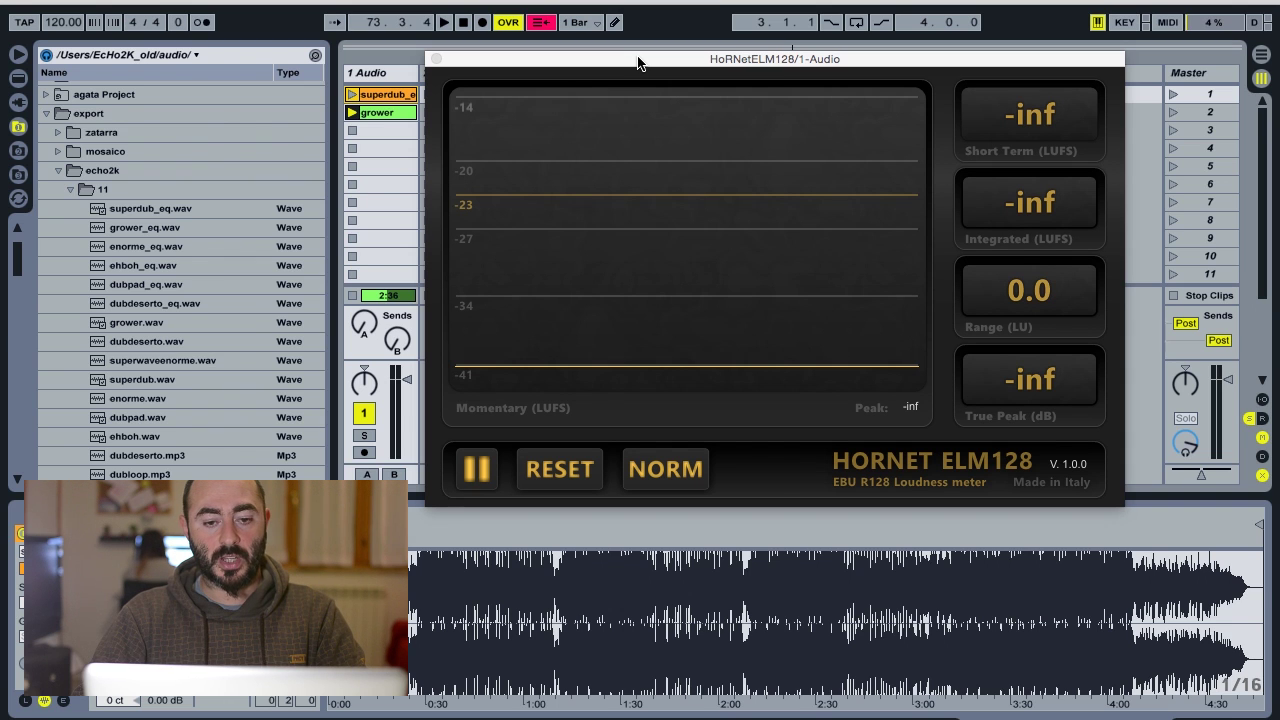
pyautogui.click(352, 95)
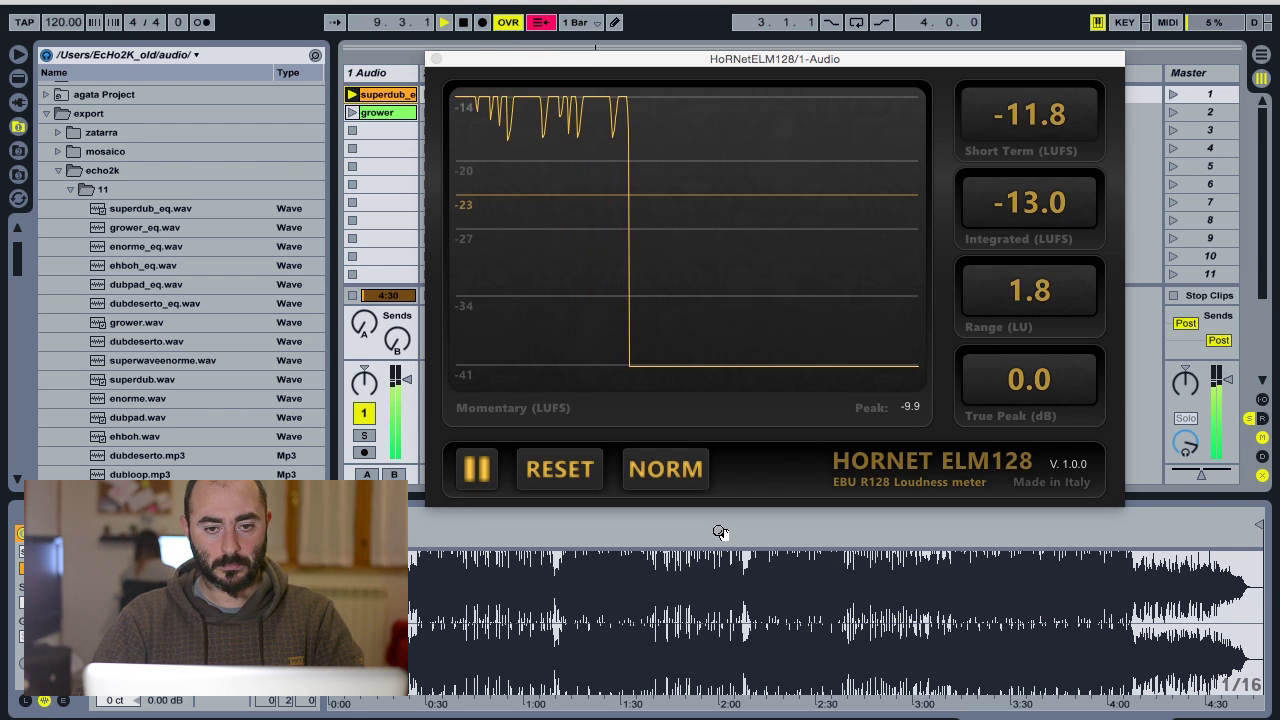
pyautogui.click(489, 472)
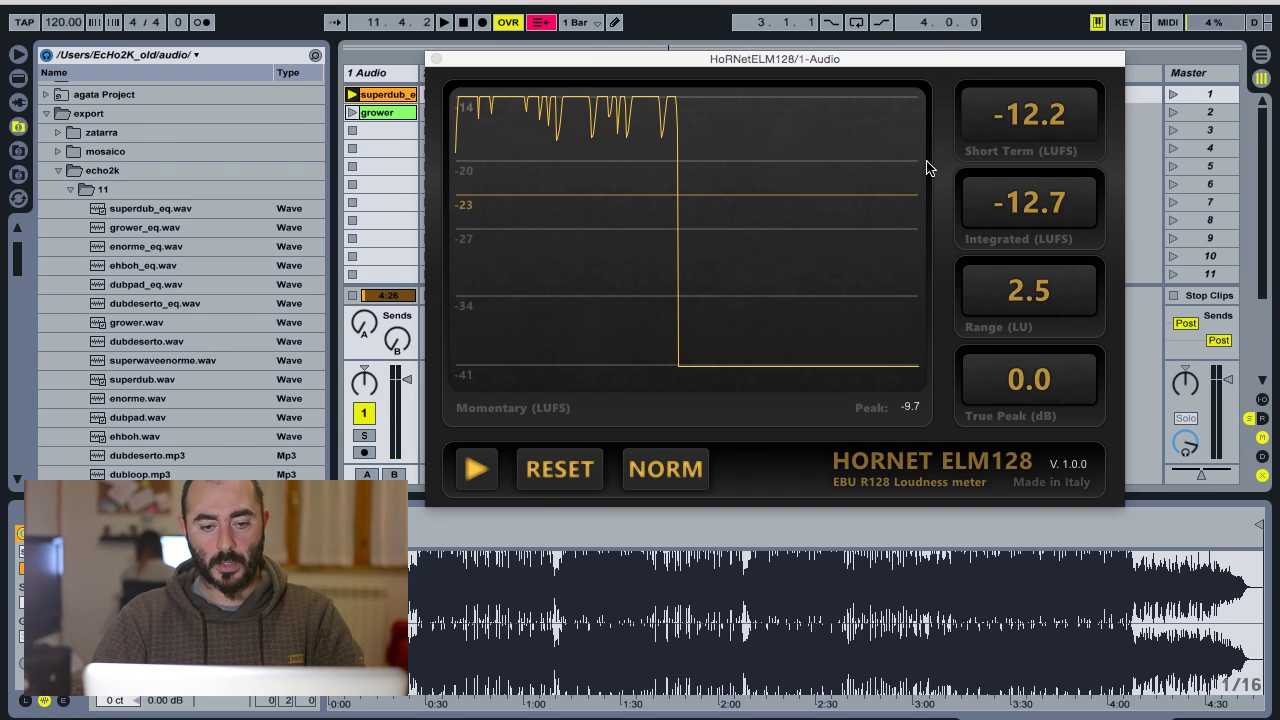
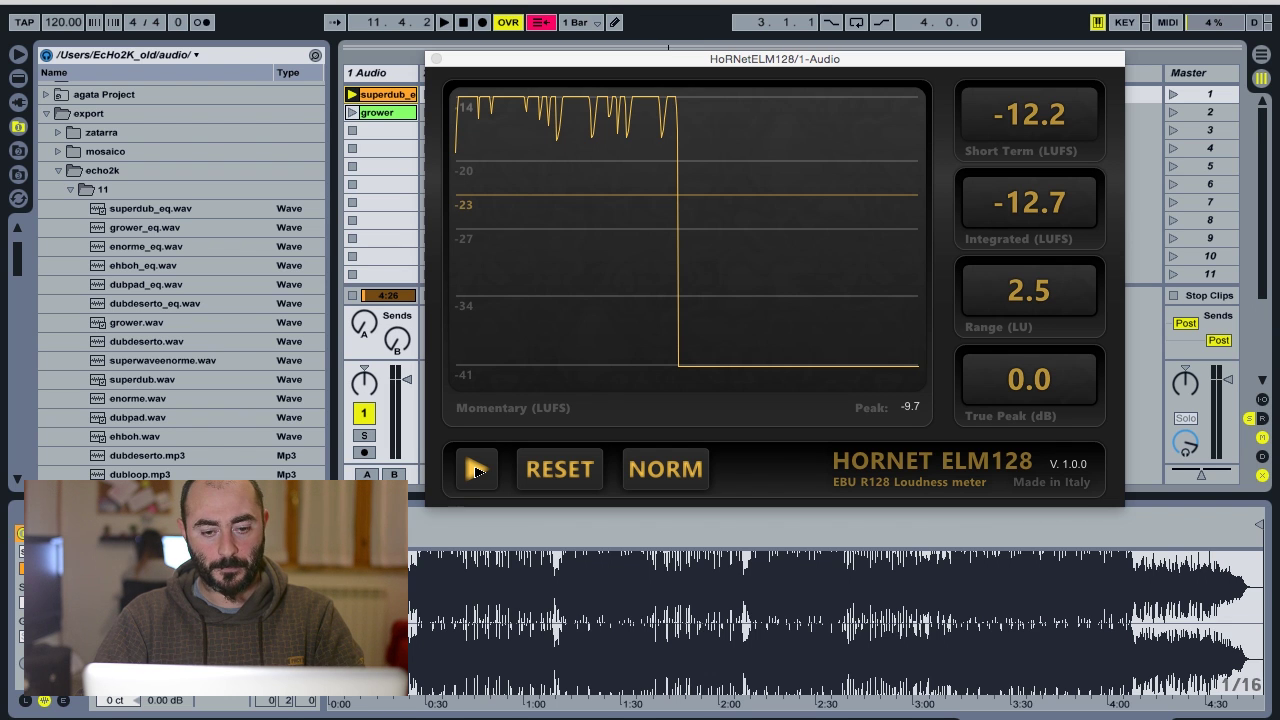
# Resume the loudness meter with its readings reset and restart playback of the superdub clip.
pyautogui.click(476, 470)
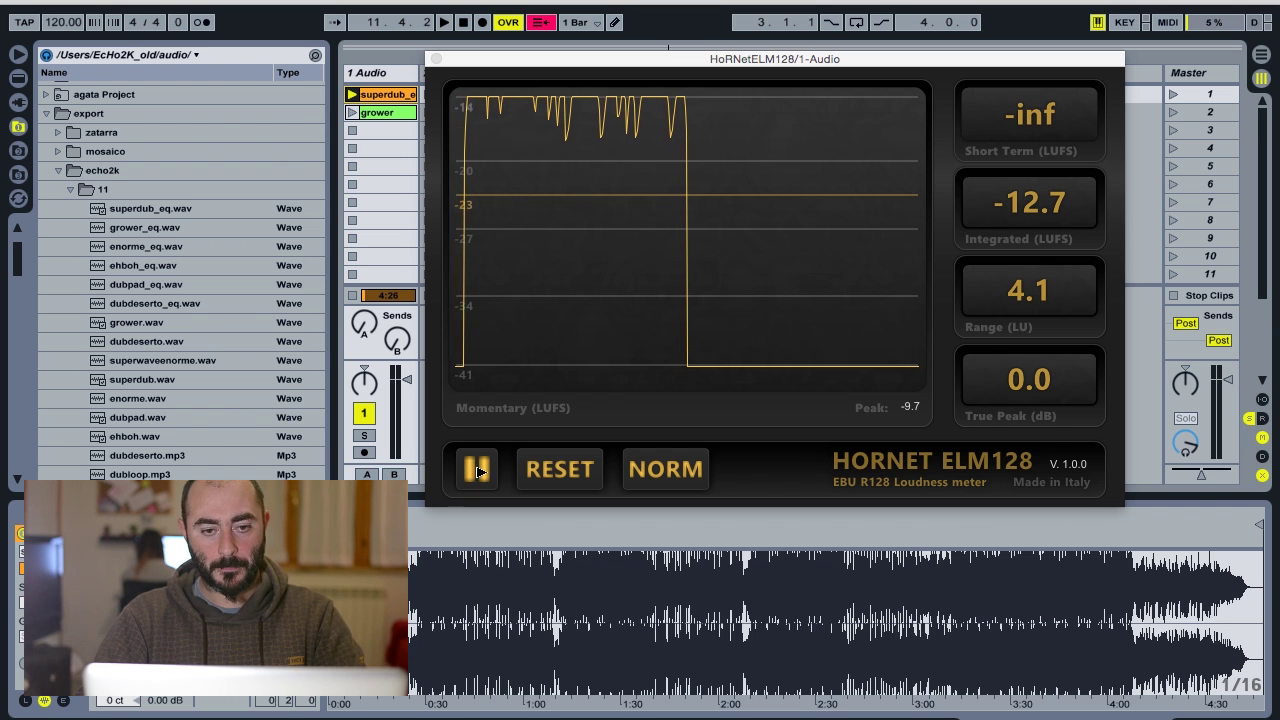
pyautogui.click(551, 470)
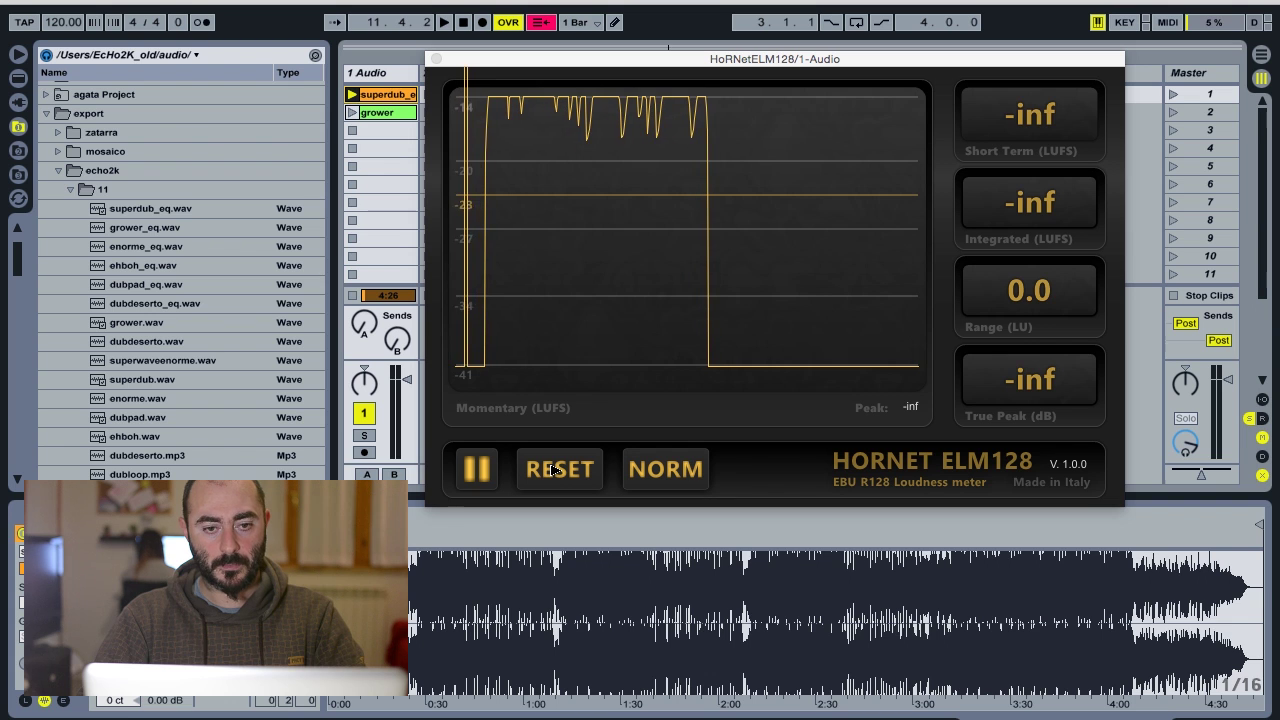
pyautogui.press('space')
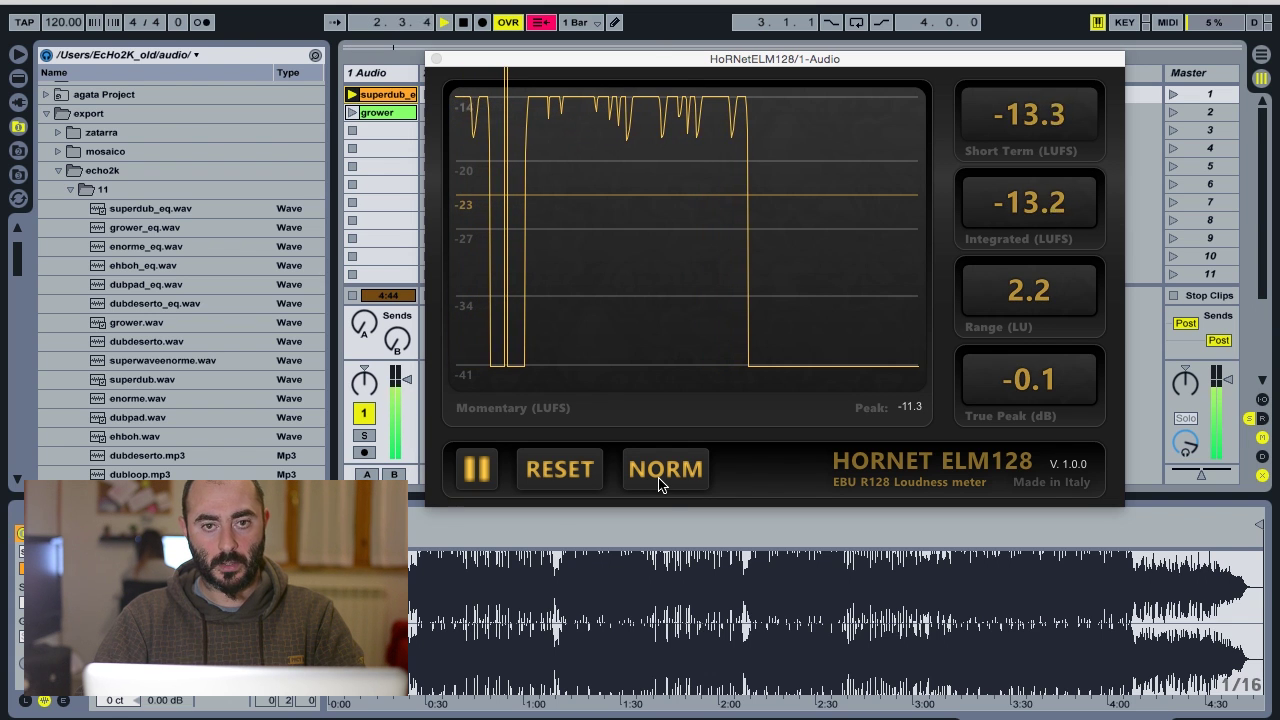
# Enable loudness normalization on the playing superdub clip and measure it again from reset readings, ending with the meter and playback paused.
pyautogui.click(659, 485)
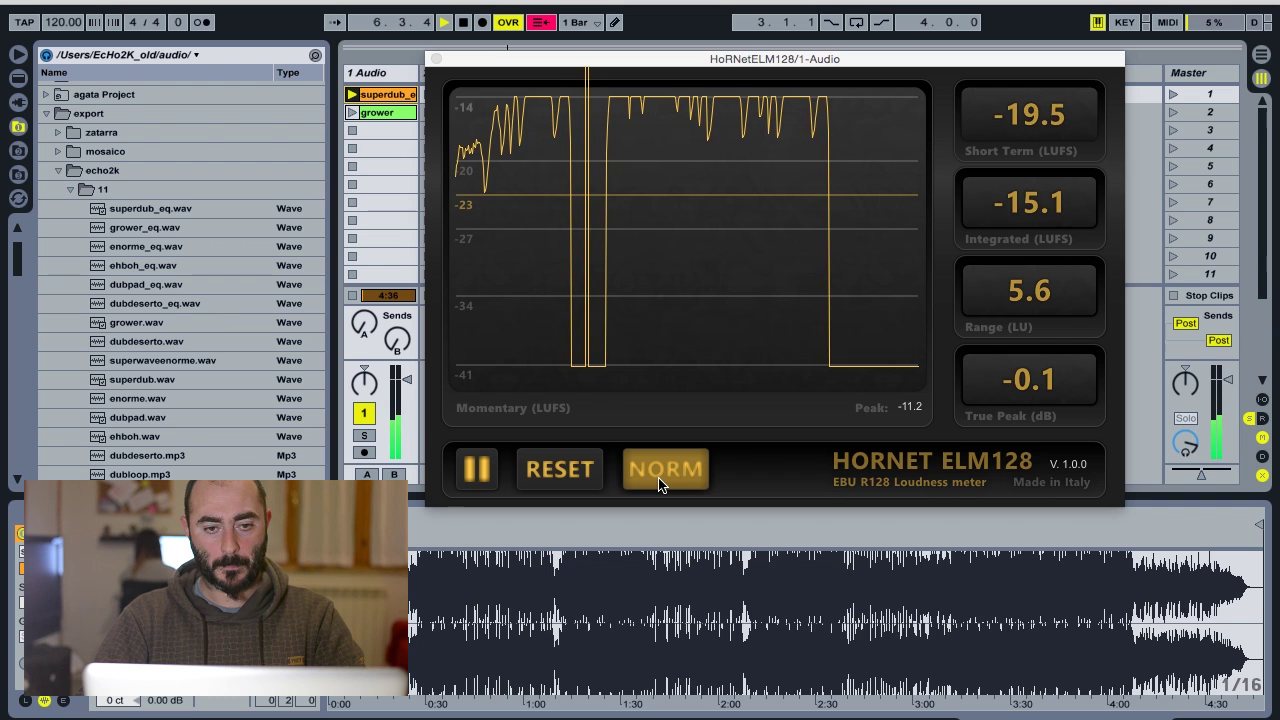
pyautogui.click(580, 481)
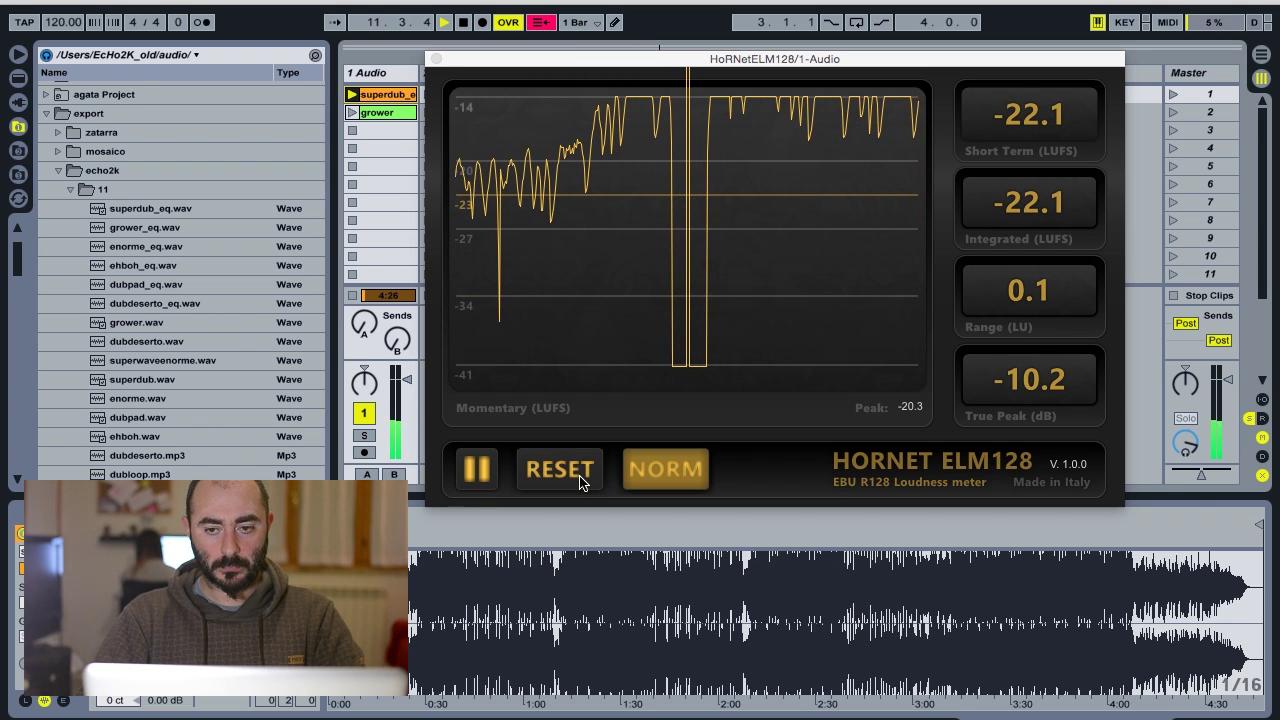
pyautogui.click(478, 470)
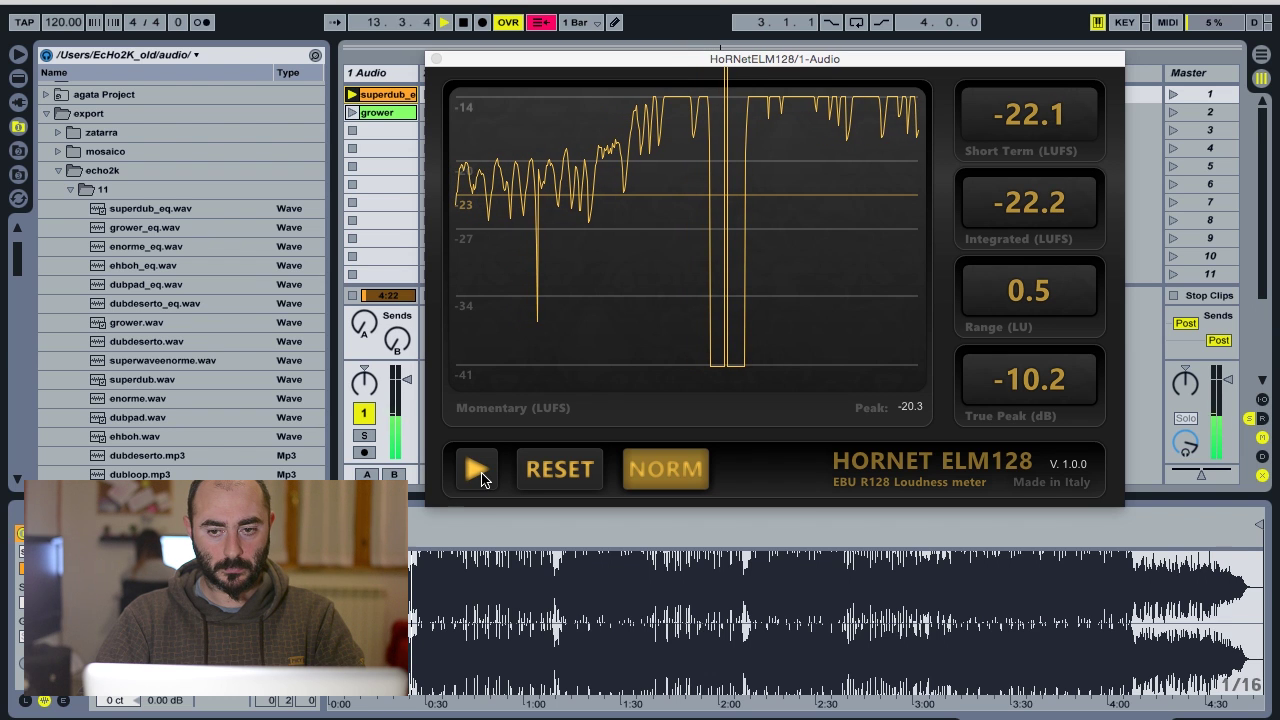
pyautogui.press('space')
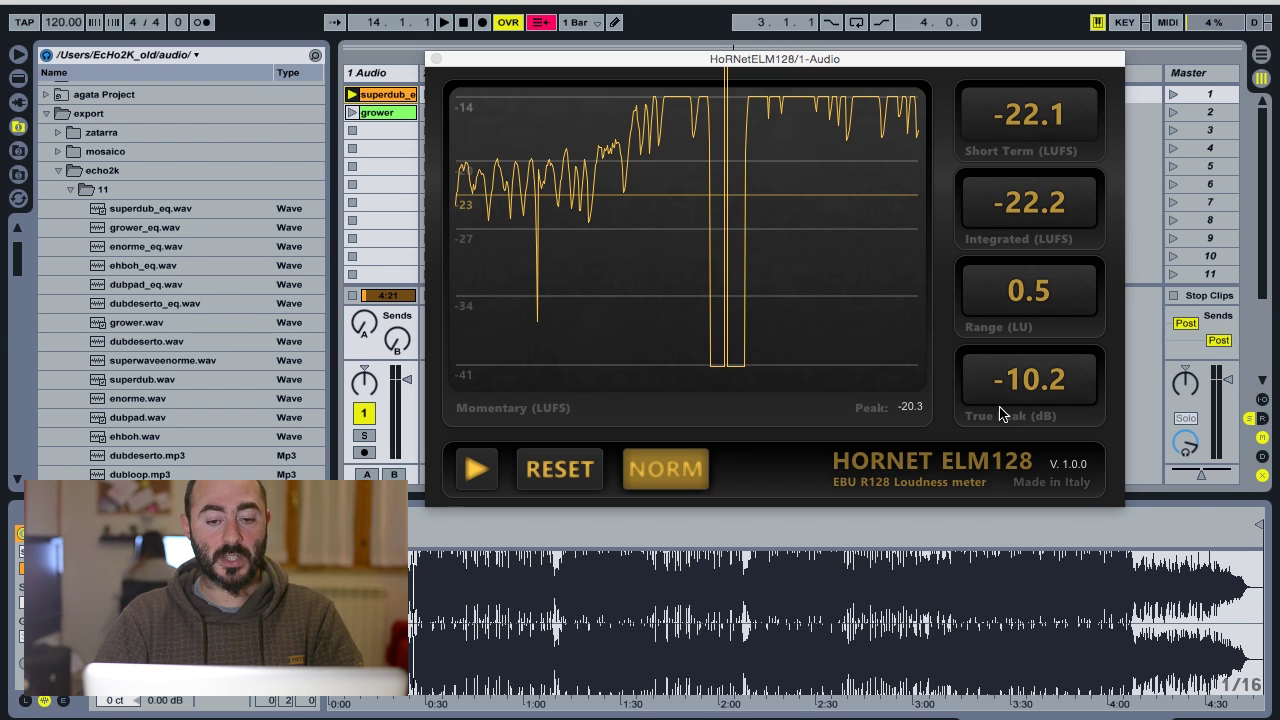
# Select the quieter grower clip, resume and reset the meter, and play the clip to measure its loudness before stopping playback.
pyautogui.click(385, 113)
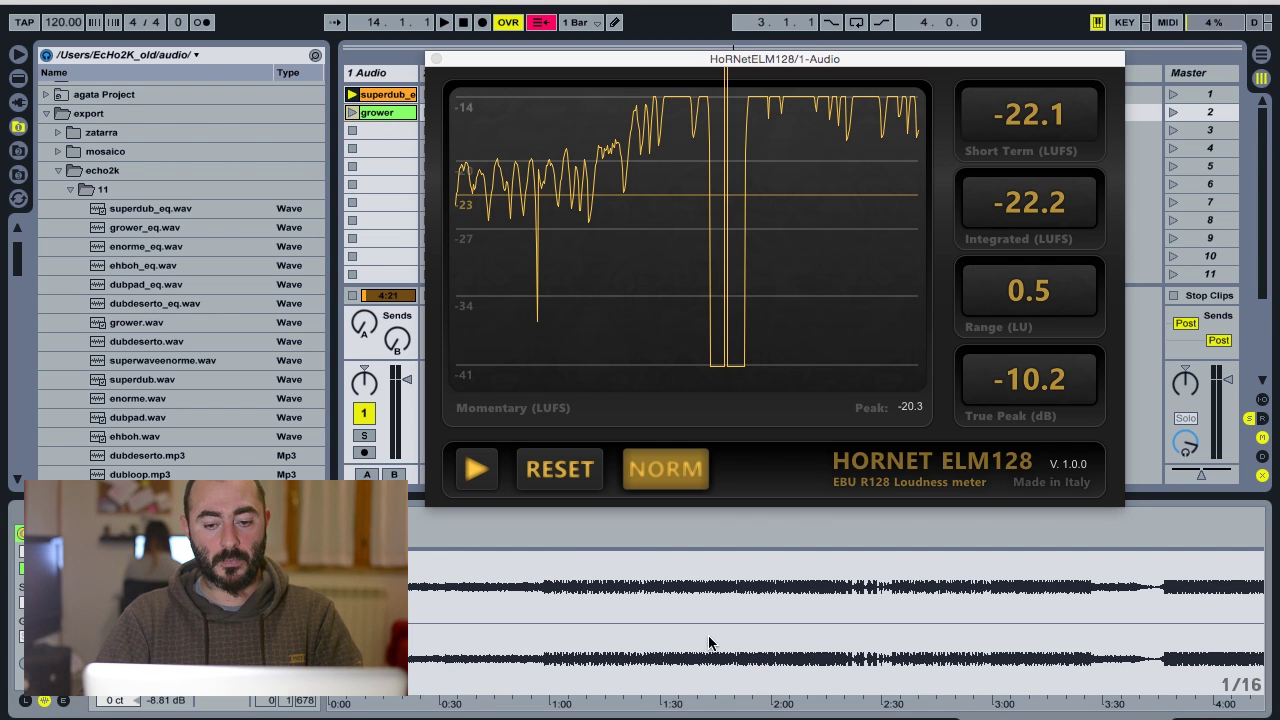
pyautogui.click(543, 472)
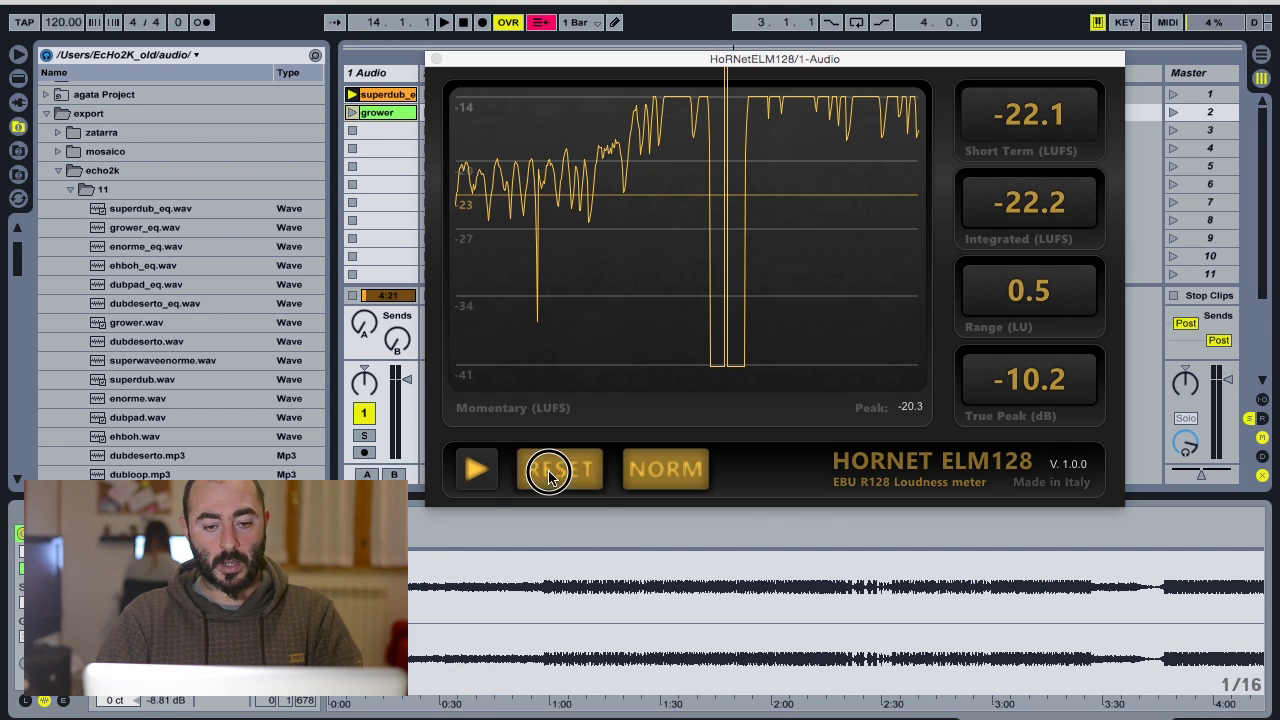
pyautogui.press('space')
pyautogui.click(551, 473)
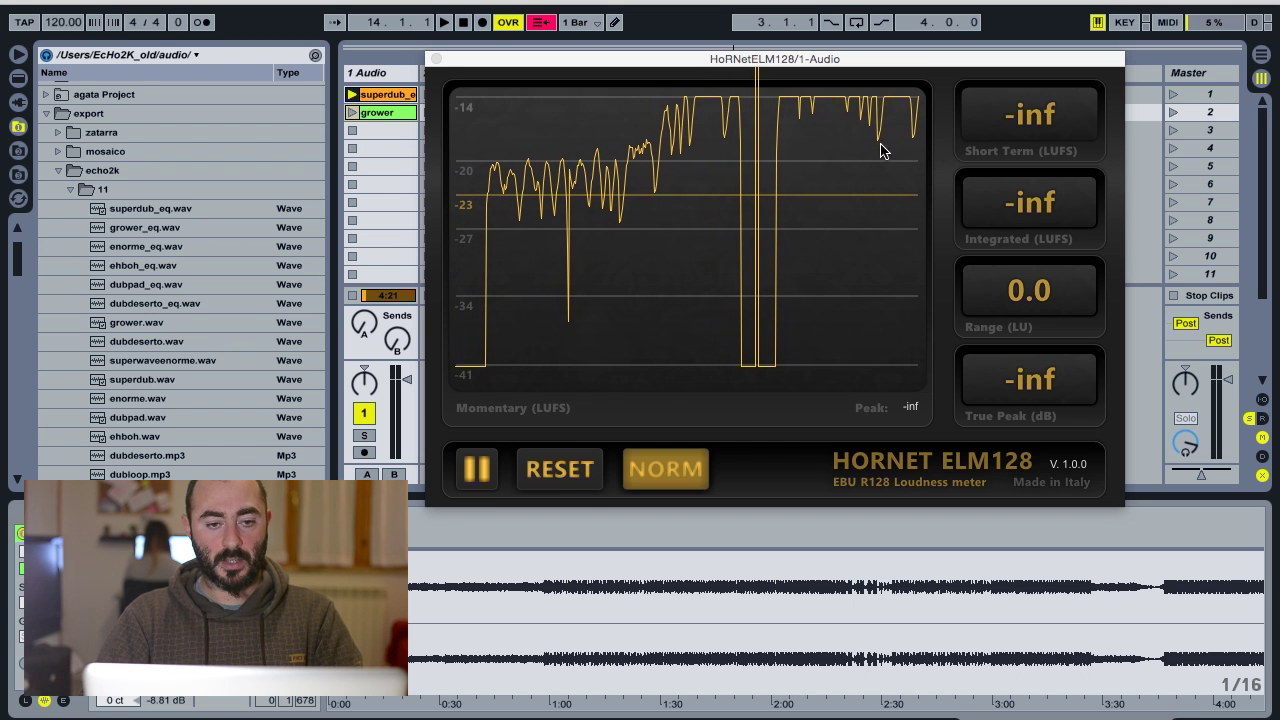
pyautogui.click(353, 113)
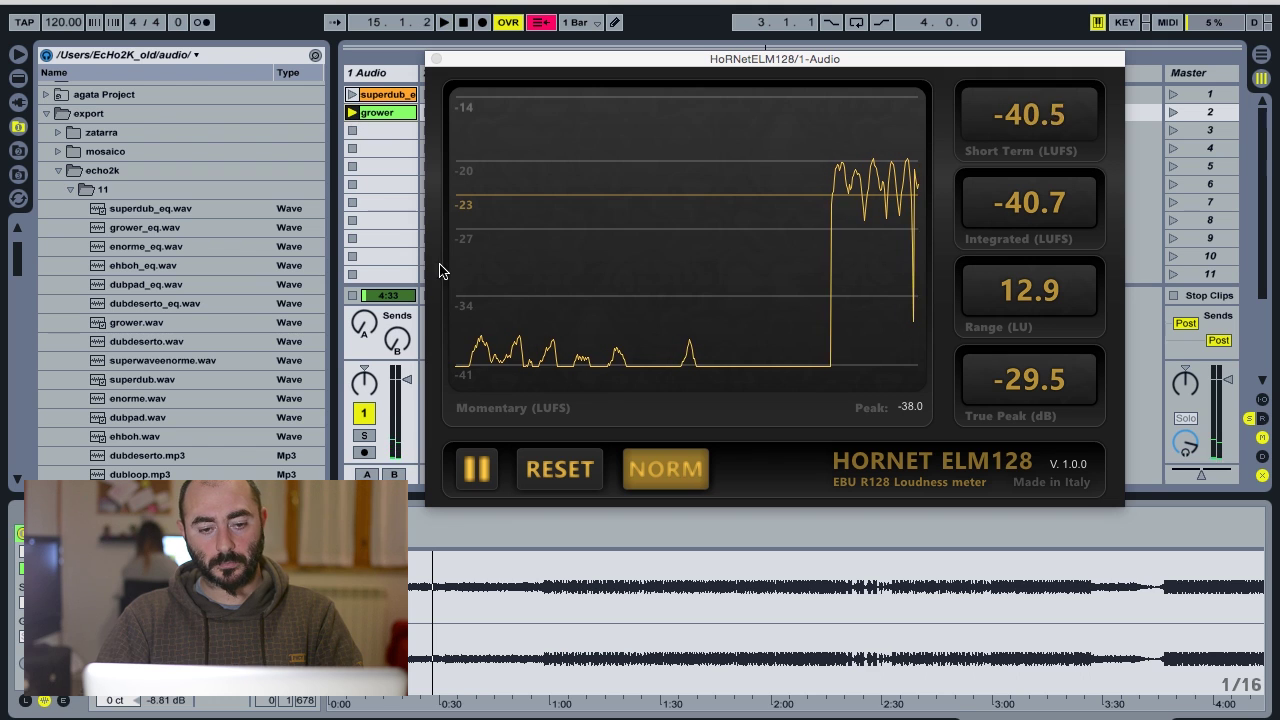
pyautogui.press('space')
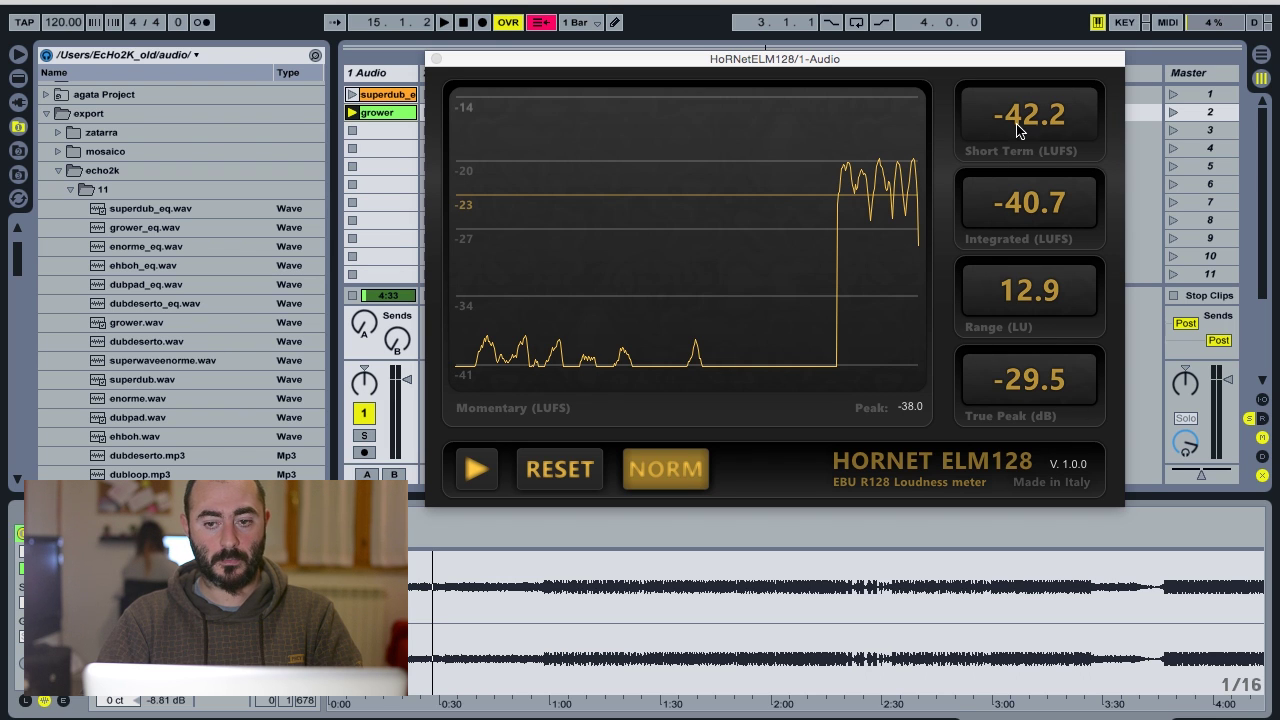
# Restart the grower clip with reset readings and normalization off, and re-enable normalization during playback before pausing.
pyautogui.click(648, 490)
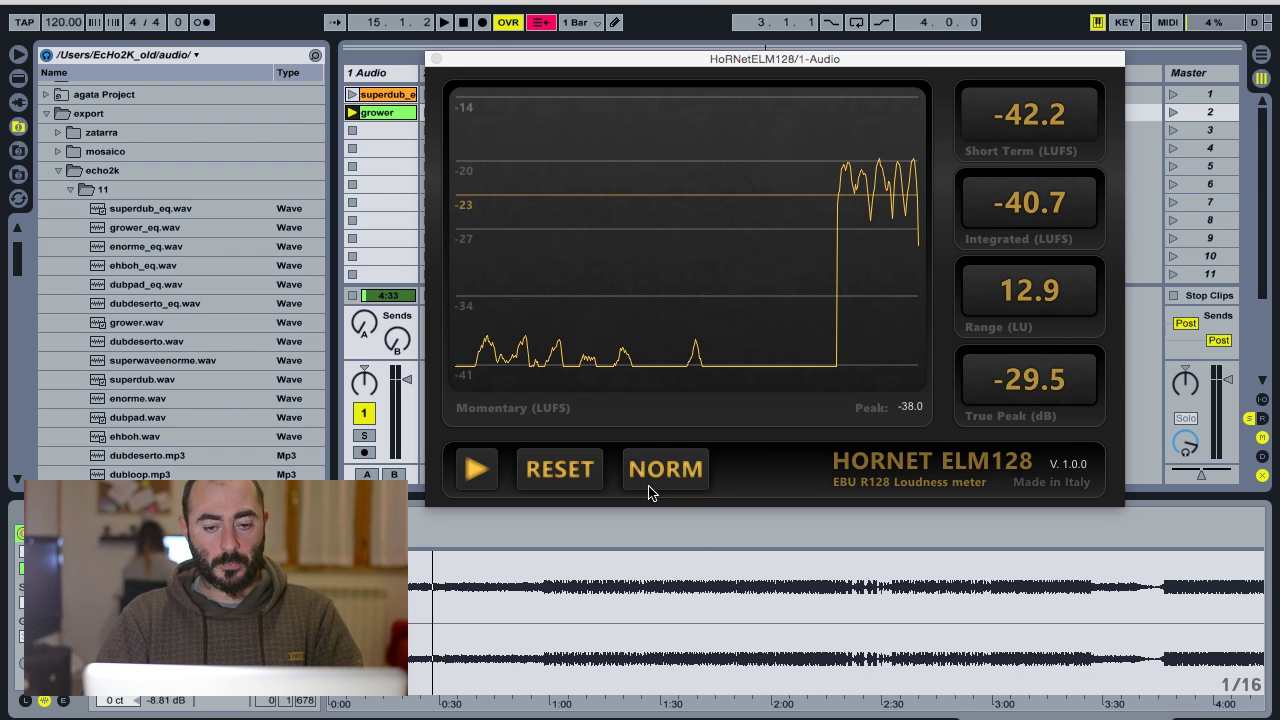
pyautogui.click(648, 490)
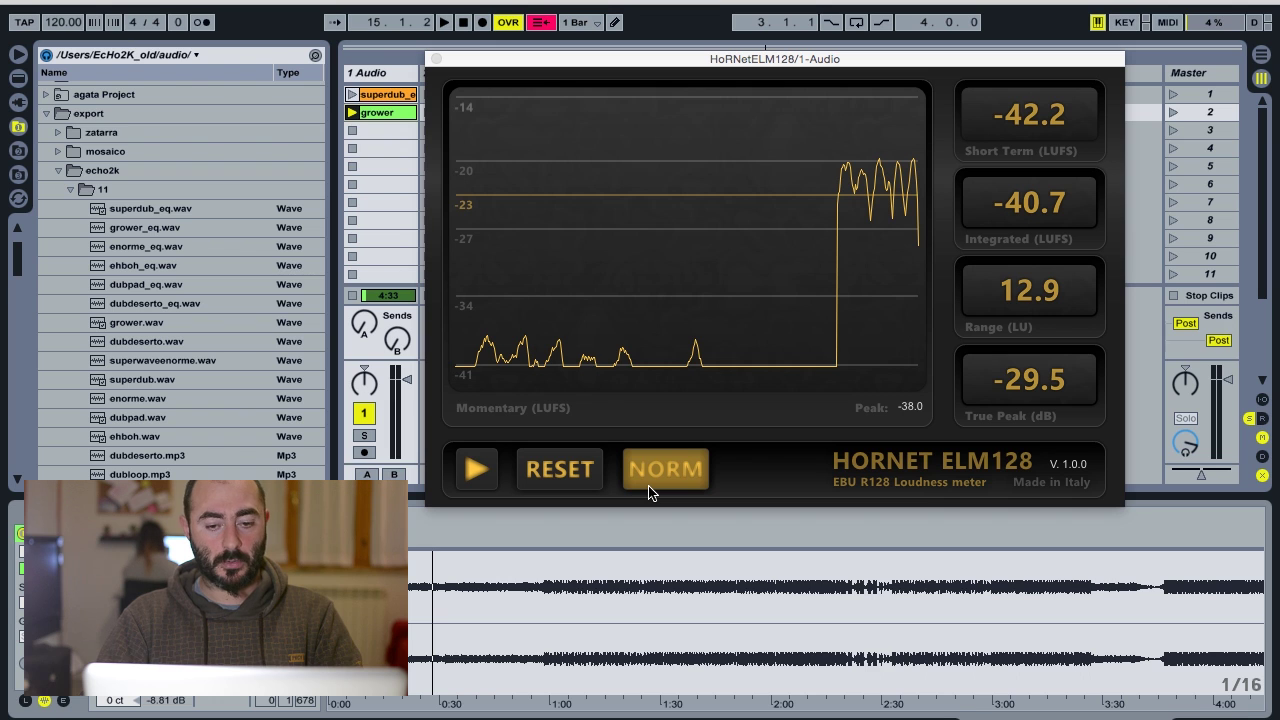
pyautogui.click(486, 480)
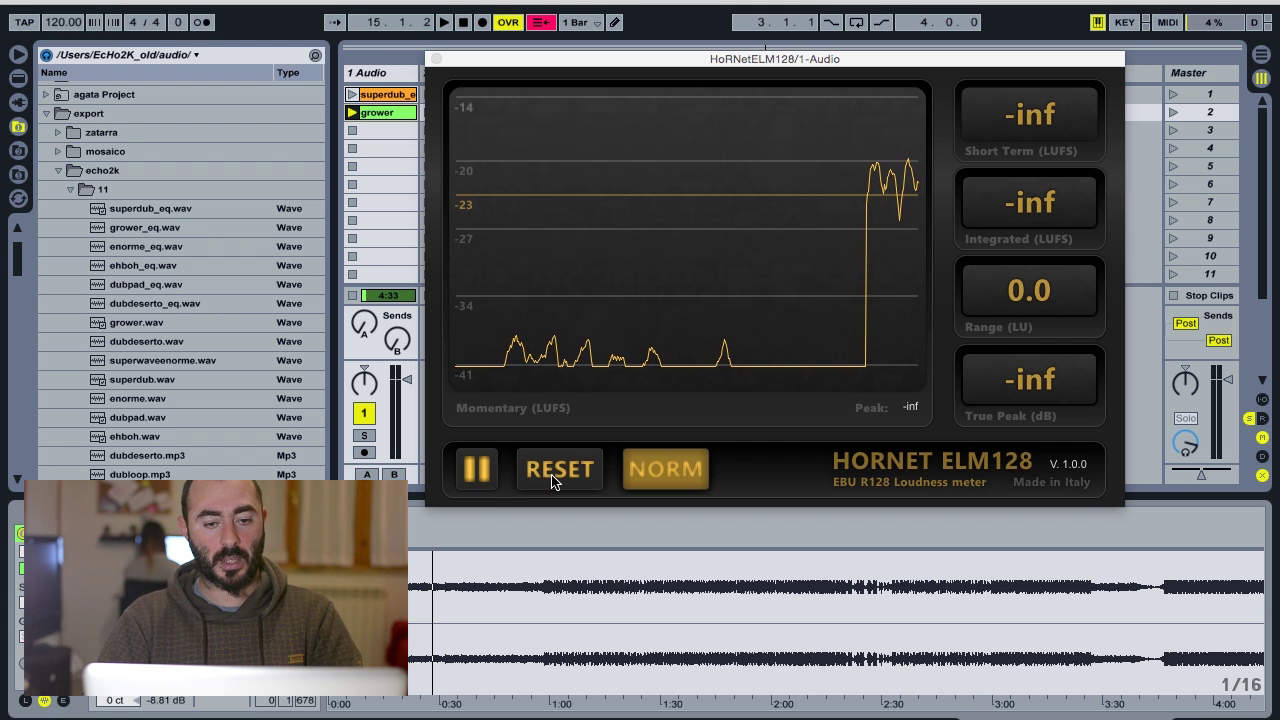
pyautogui.click(659, 480)
pyautogui.press('space')
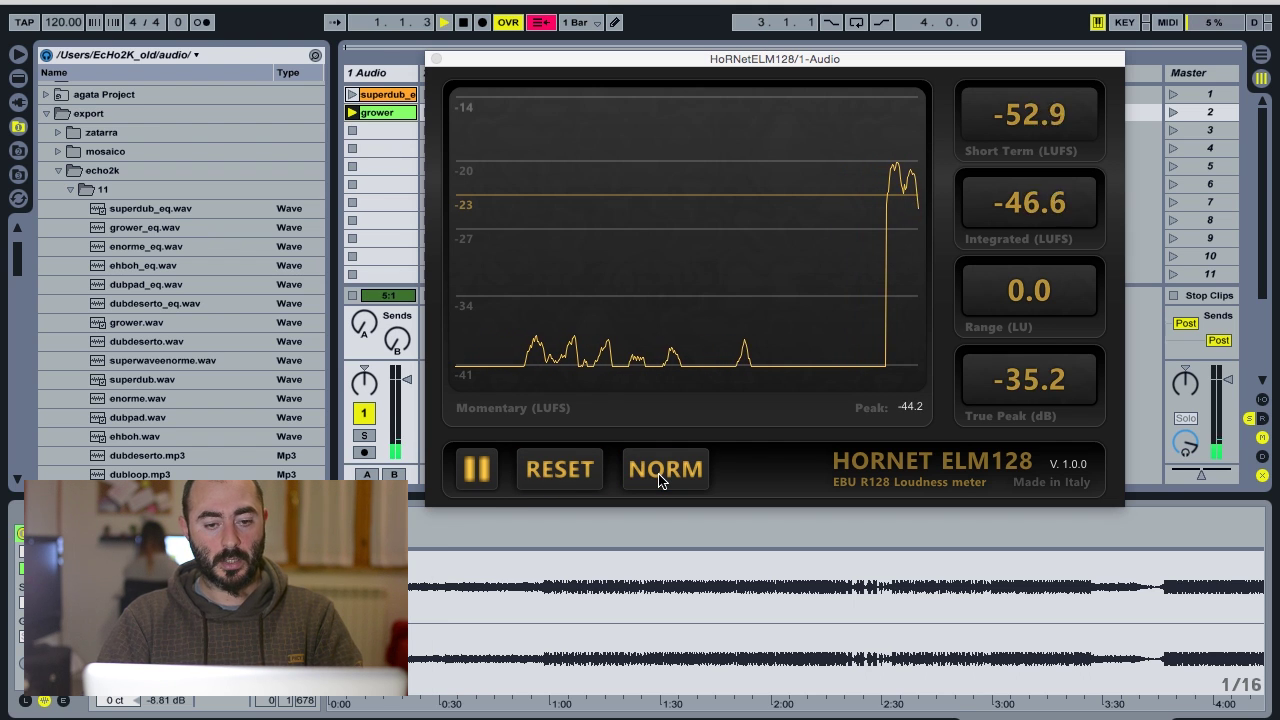
pyautogui.click(659, 480)
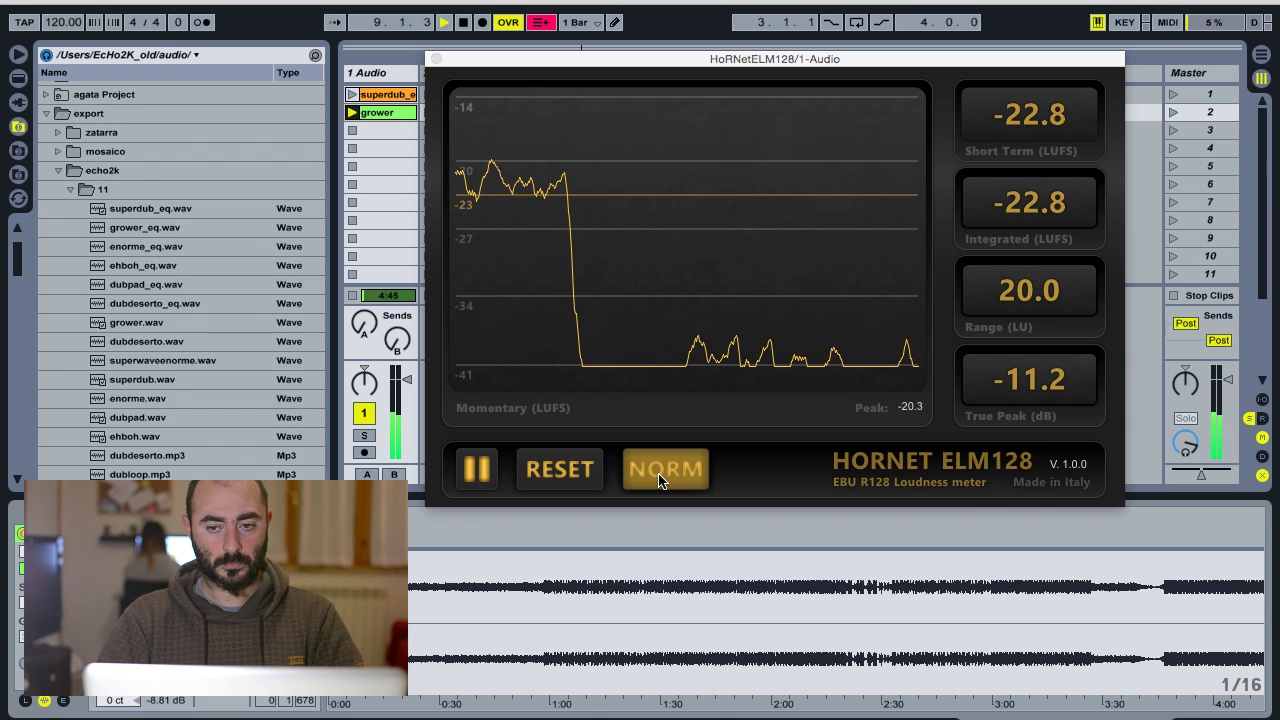
pyautogui.click(489, 472)
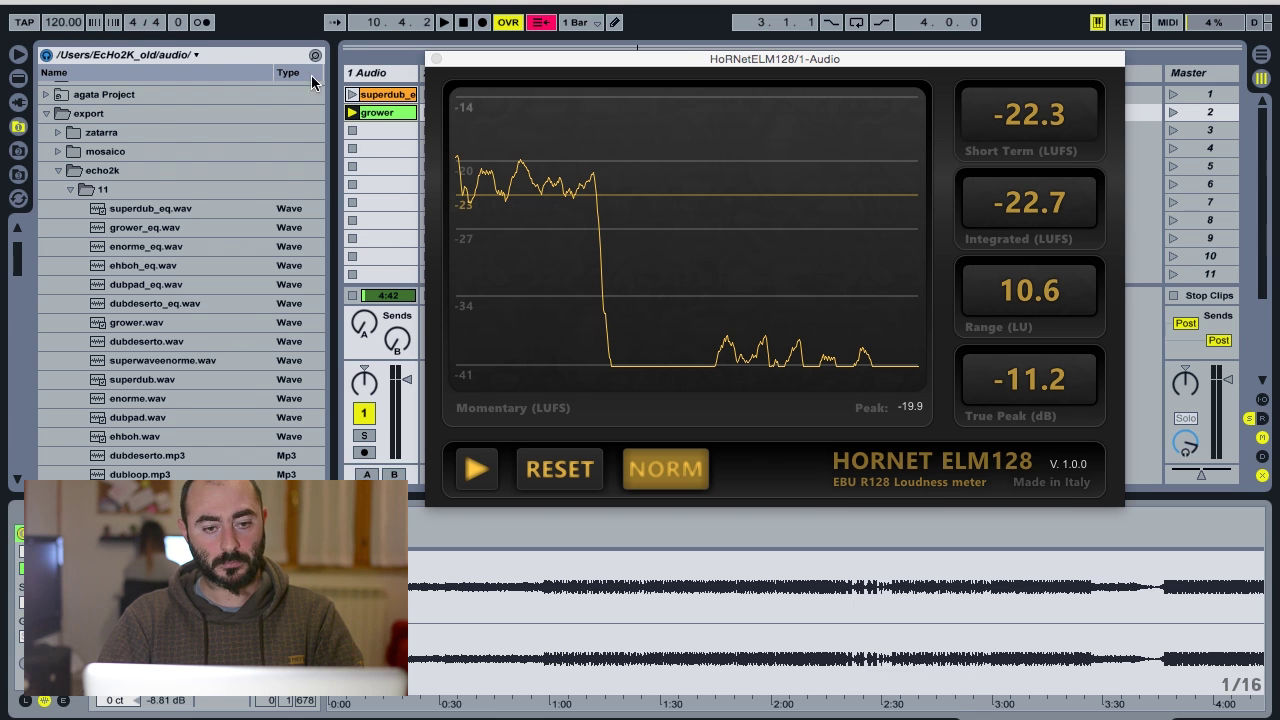
# Play the superdub clip with the meter running and switch normalization off and on again to re-level it.
pyautogui.click(352, 95)
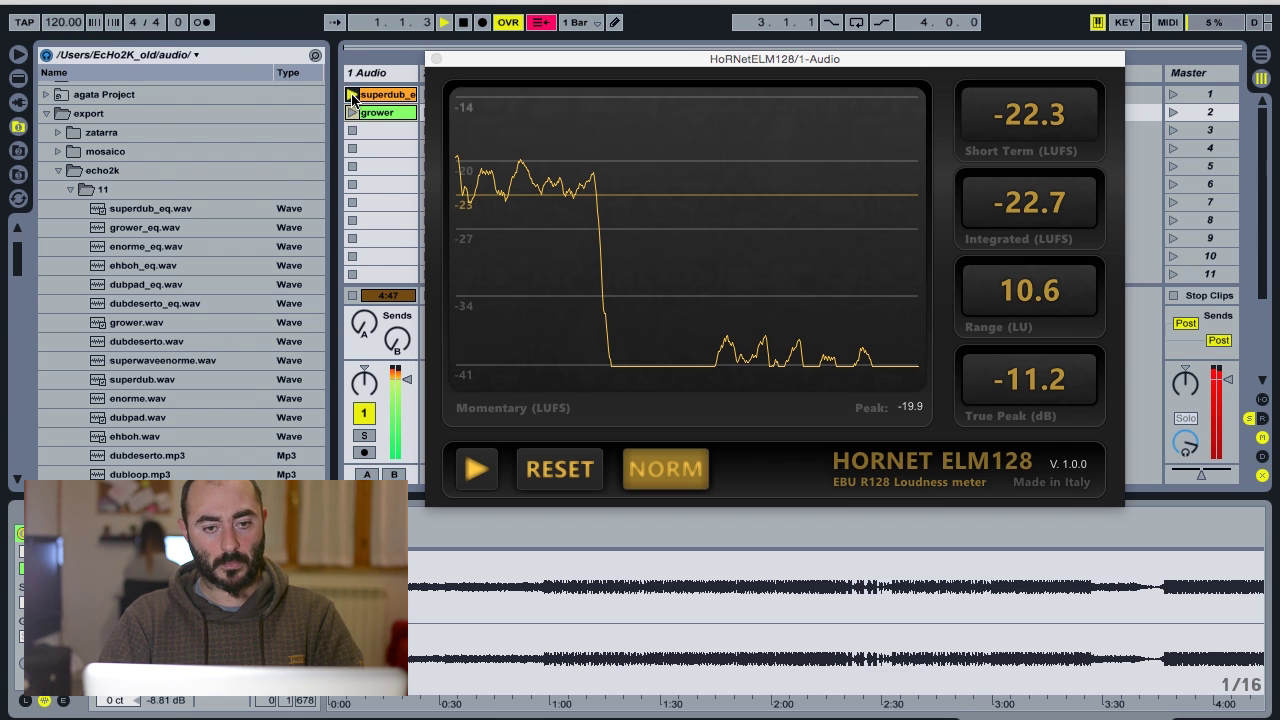
pyautogui.click(472, 476)
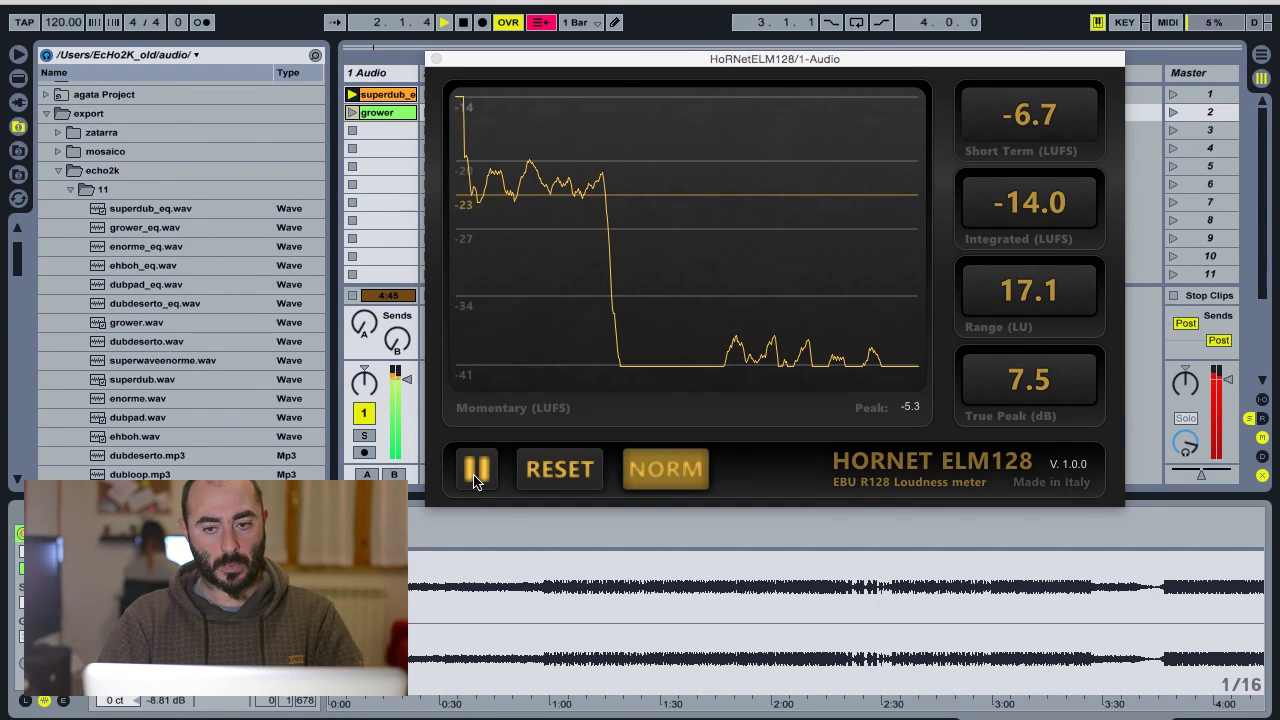
pyautogui.click(631, 480)
pyautogui.click(631, 480)
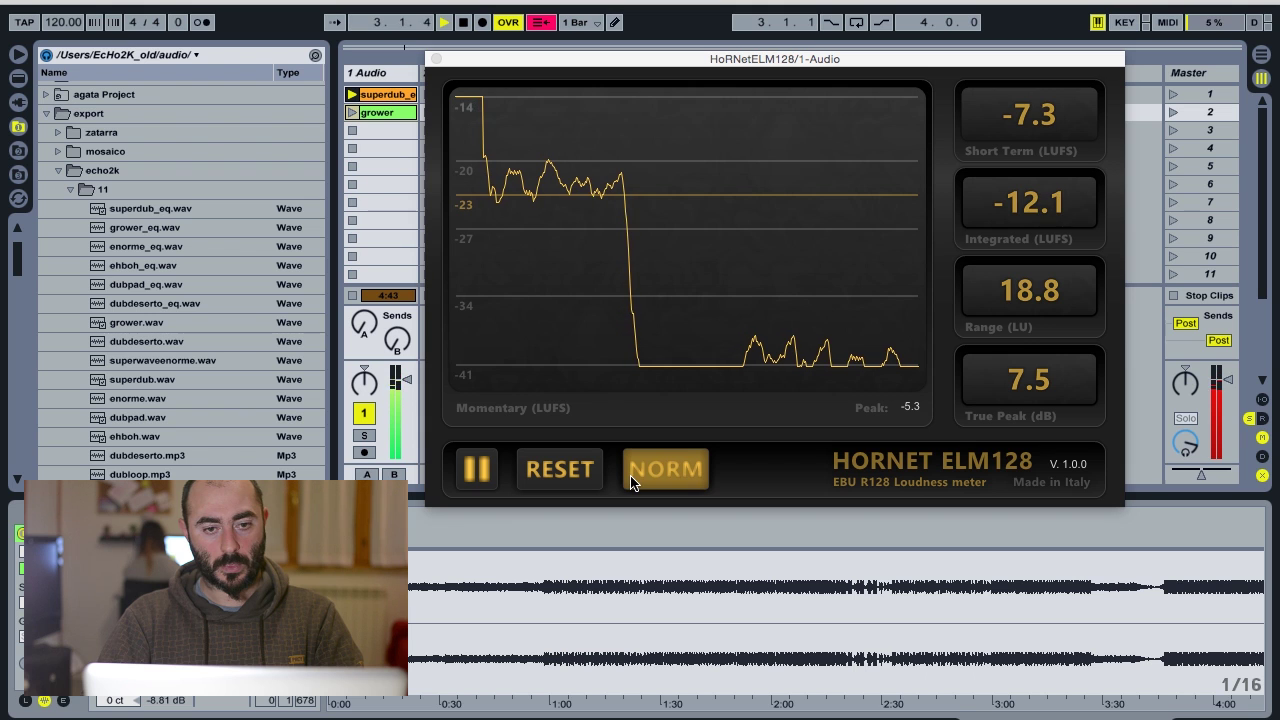
pyautogui.click(642, 481)
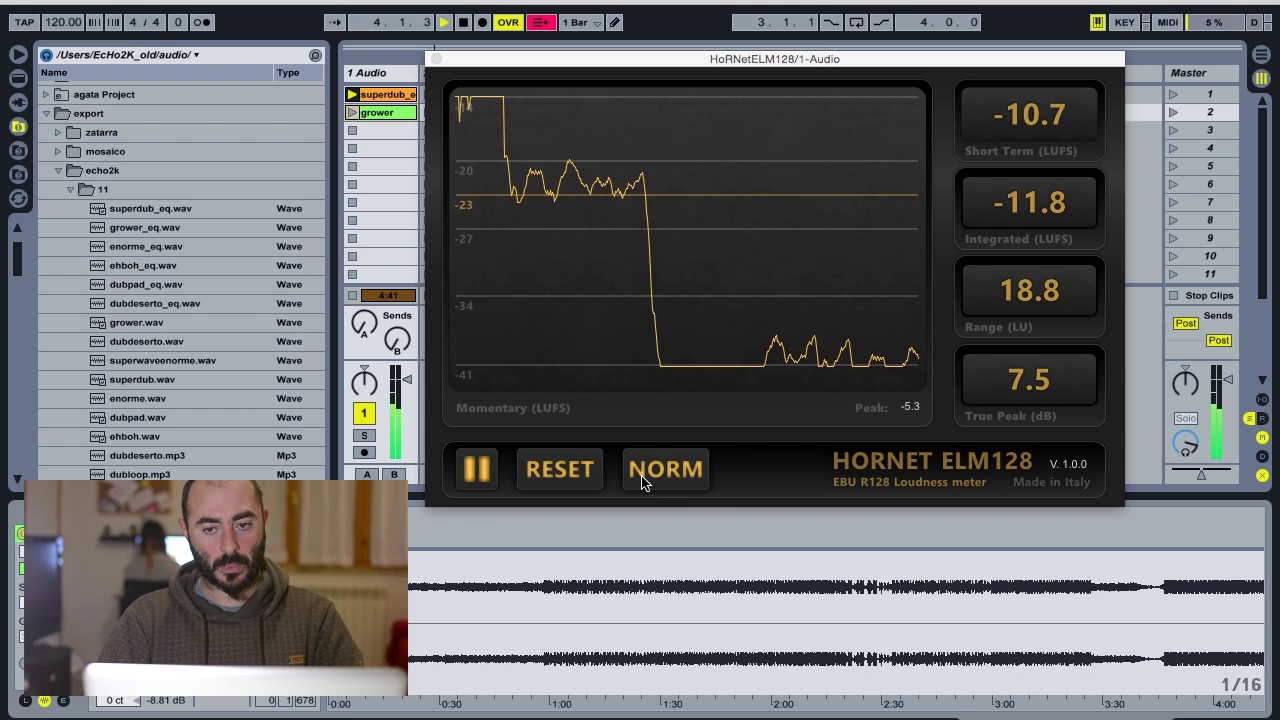
pyautogui.click(642, 481)
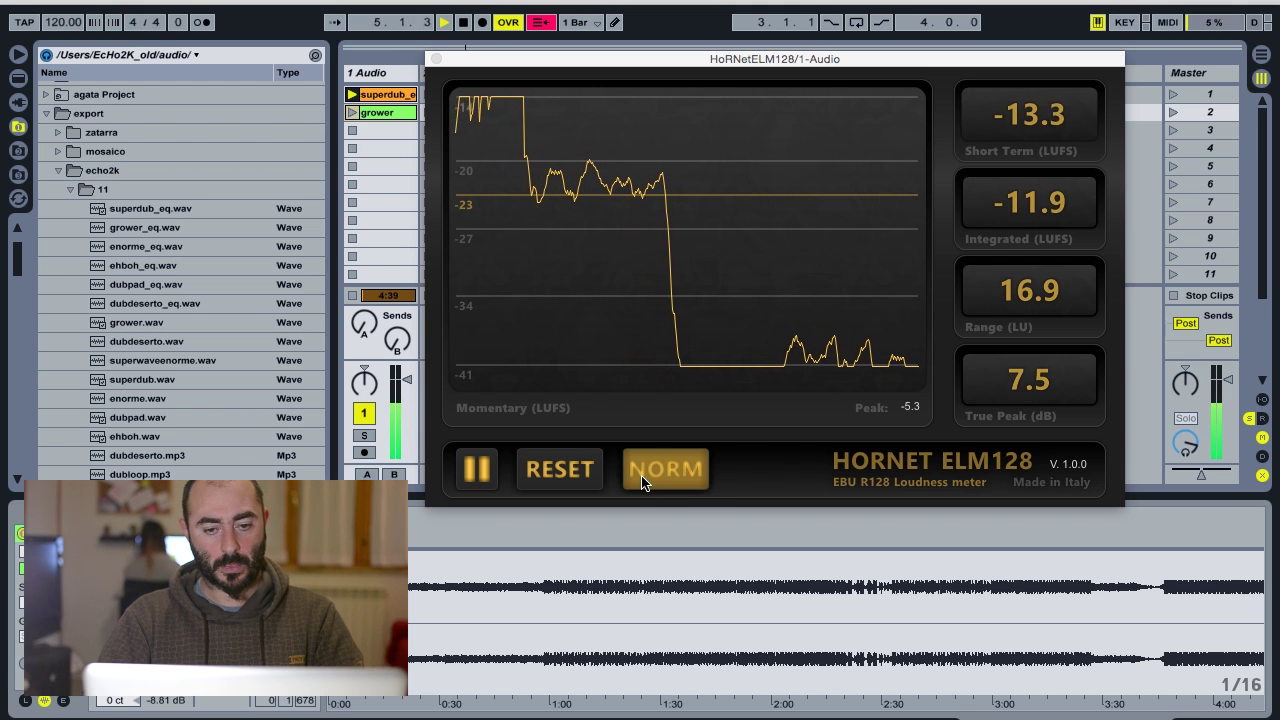
# Reset the loudness readings to measure the normalized audio, and pause the meter while the grower clip is active.
pyautogui.click(566, 484)
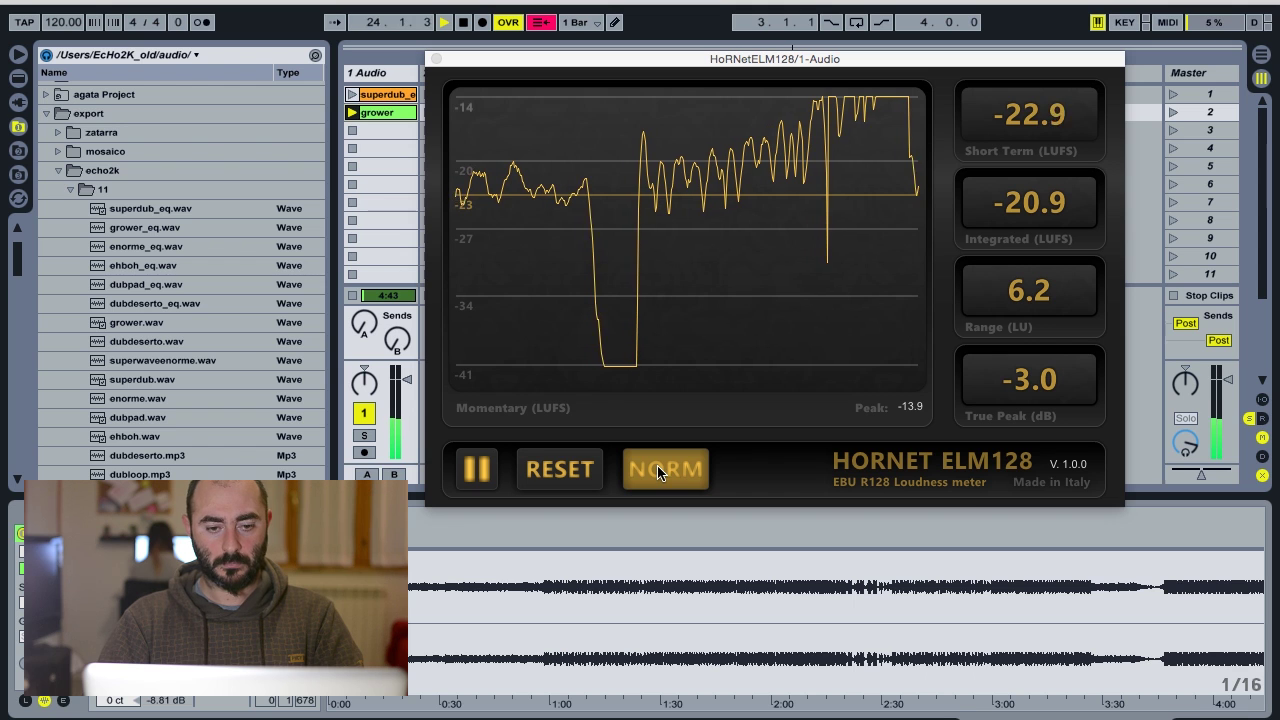
pyautogui.click(478, 469)
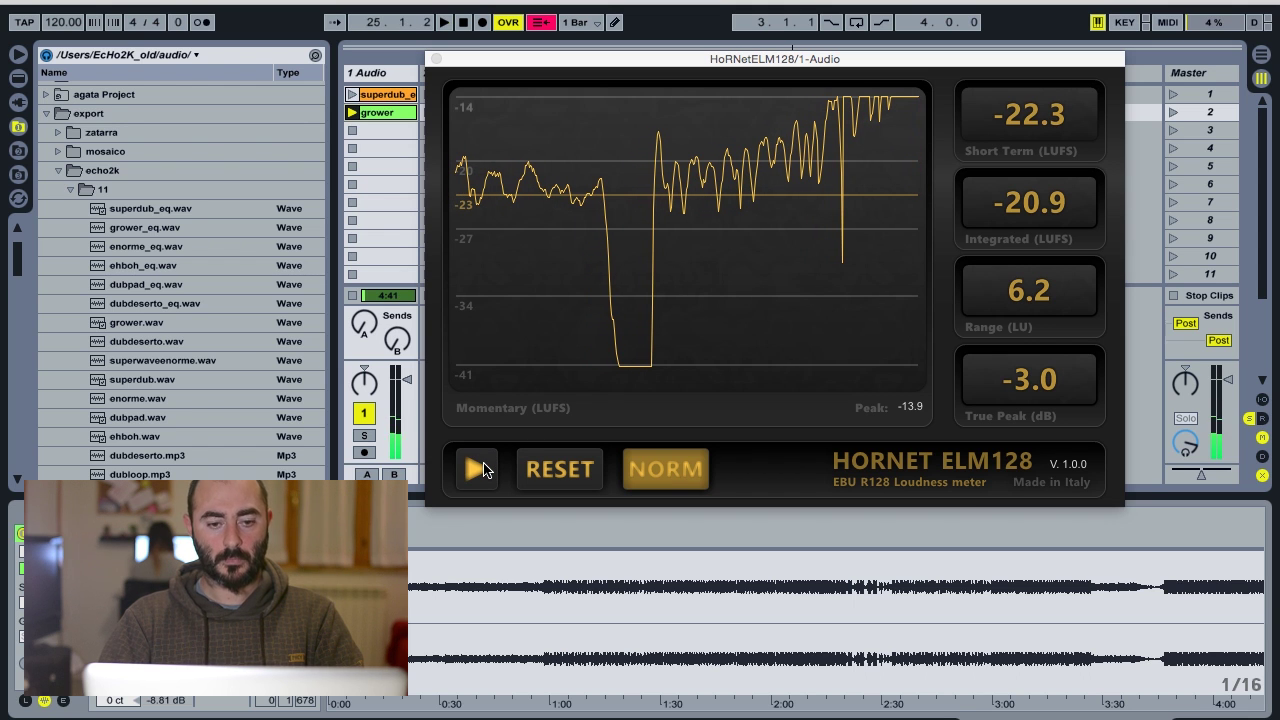